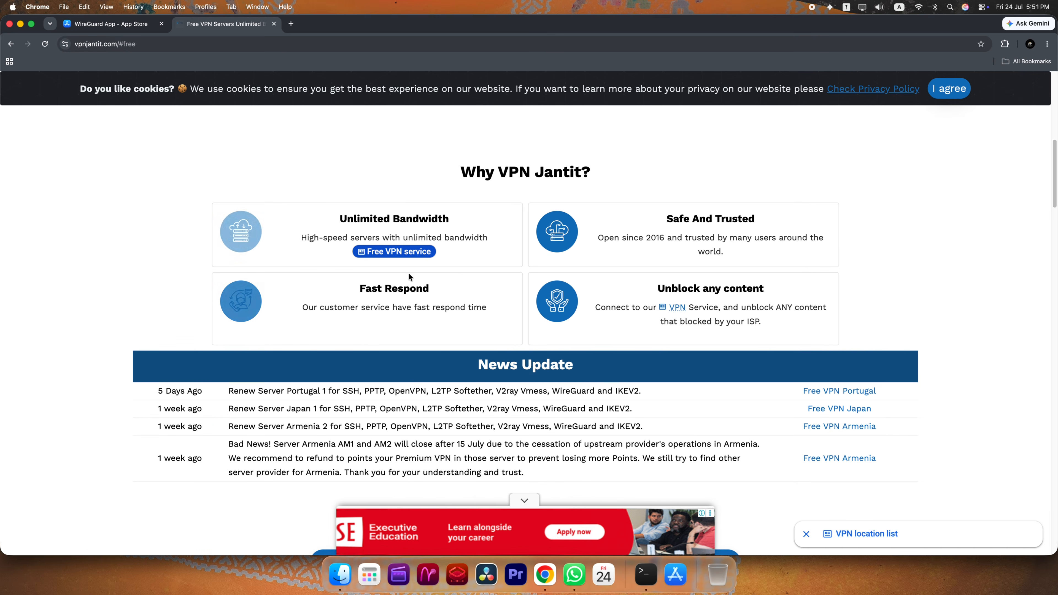
pyautogui.scroll(-10, 409, 273)
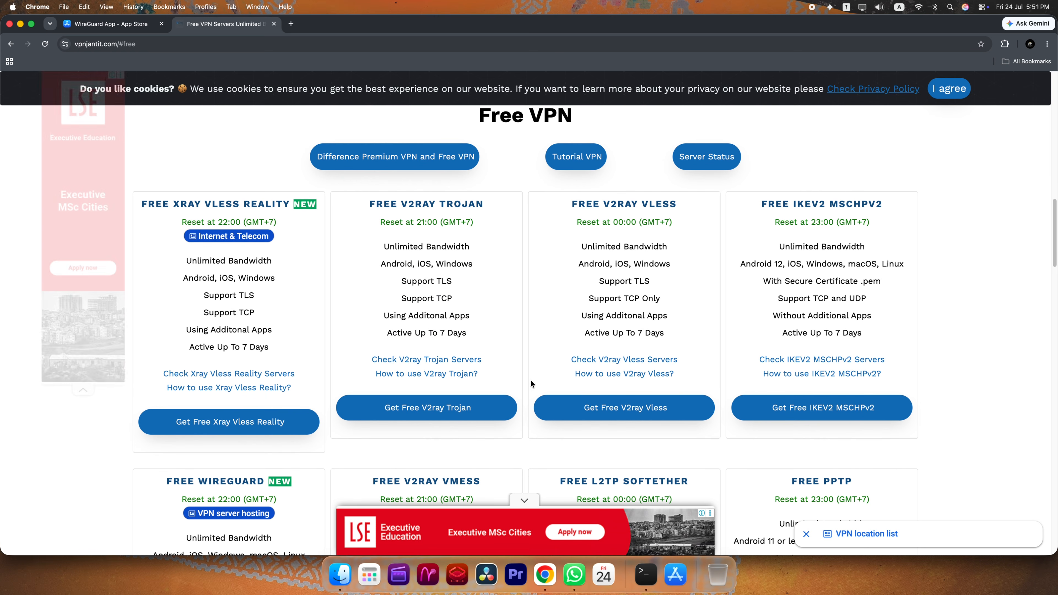
pyautogui.click(579, 407)
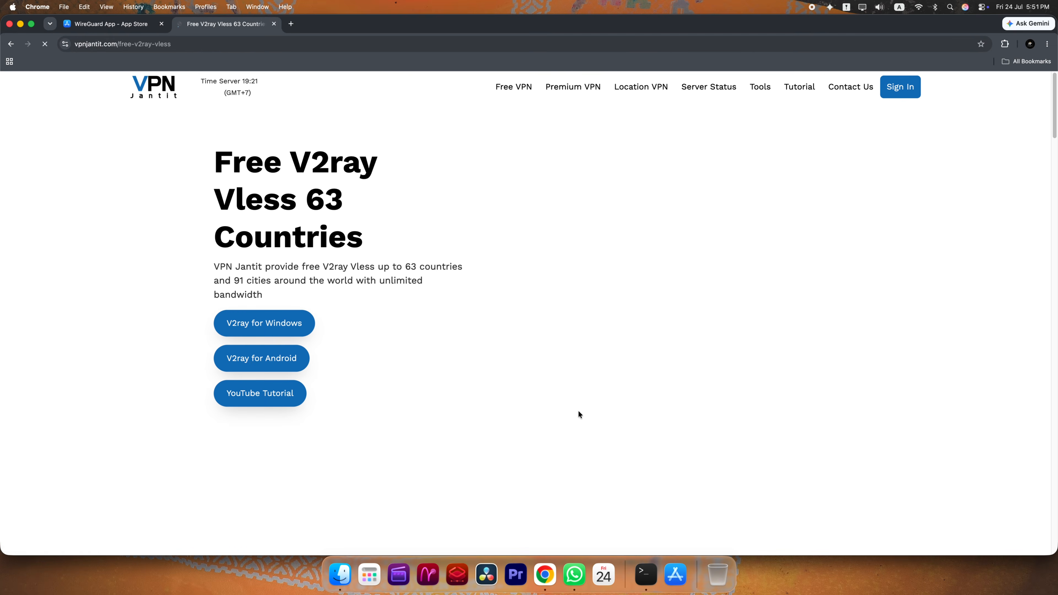
pyautogui.scroll(-6, 366, 346)
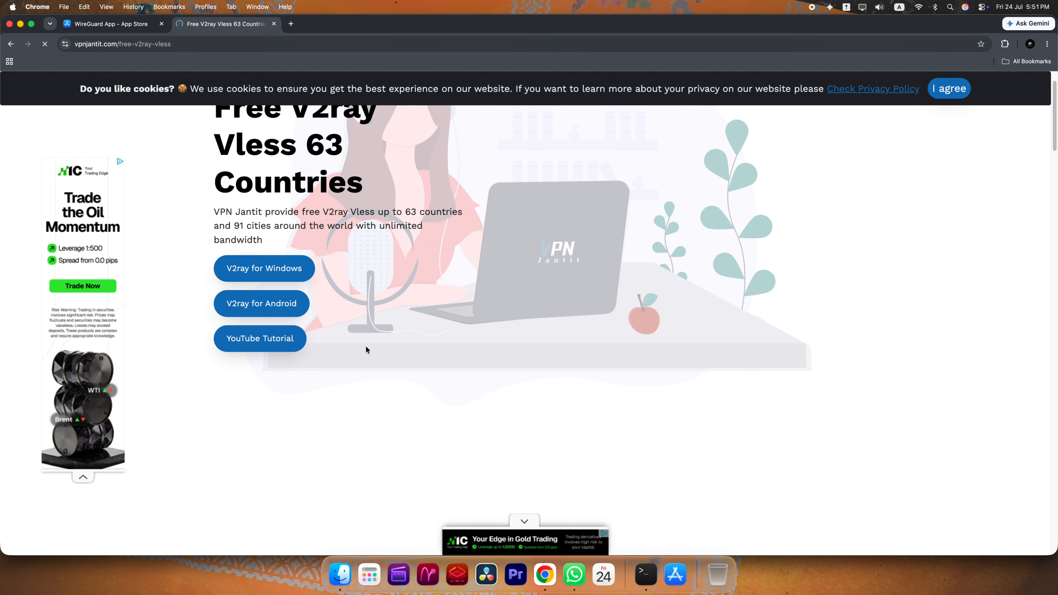
pyautogui.scroll(-8, 366, 349)
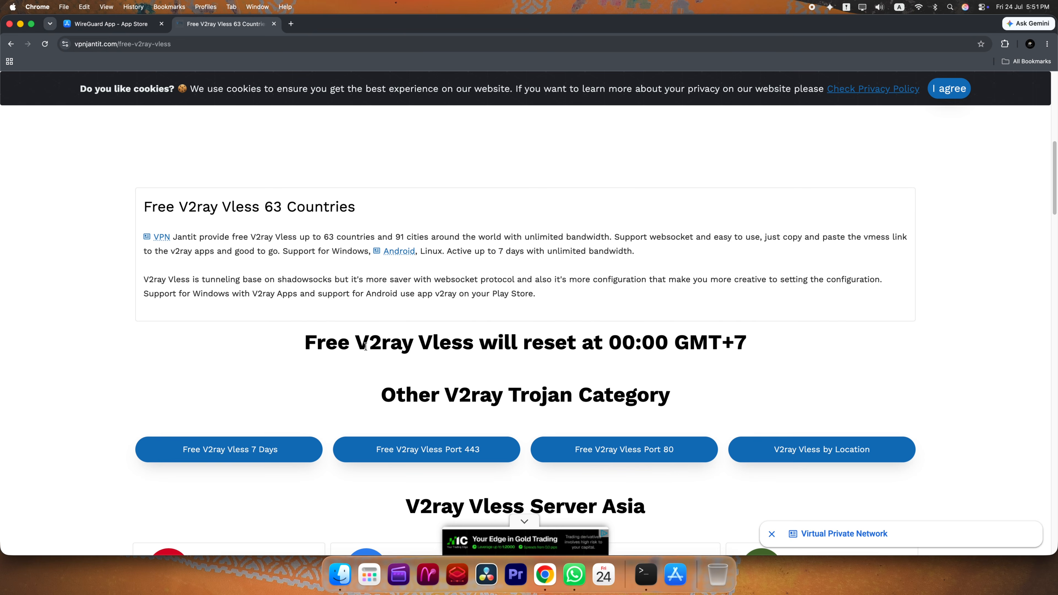
pyautogui.scroll(-3, 366, 347)
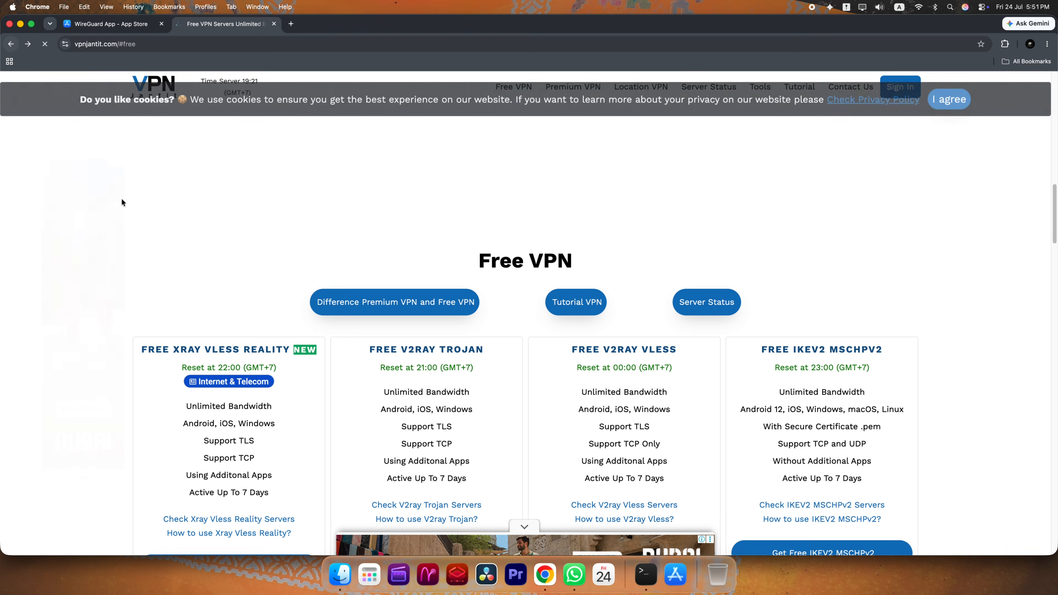
# Find the Free WireGuard offer among the free VPN services and open its server page.
pyautogui.scroll(-10, 234, 310)
pyautogui.scroll(-5, 233, 310)
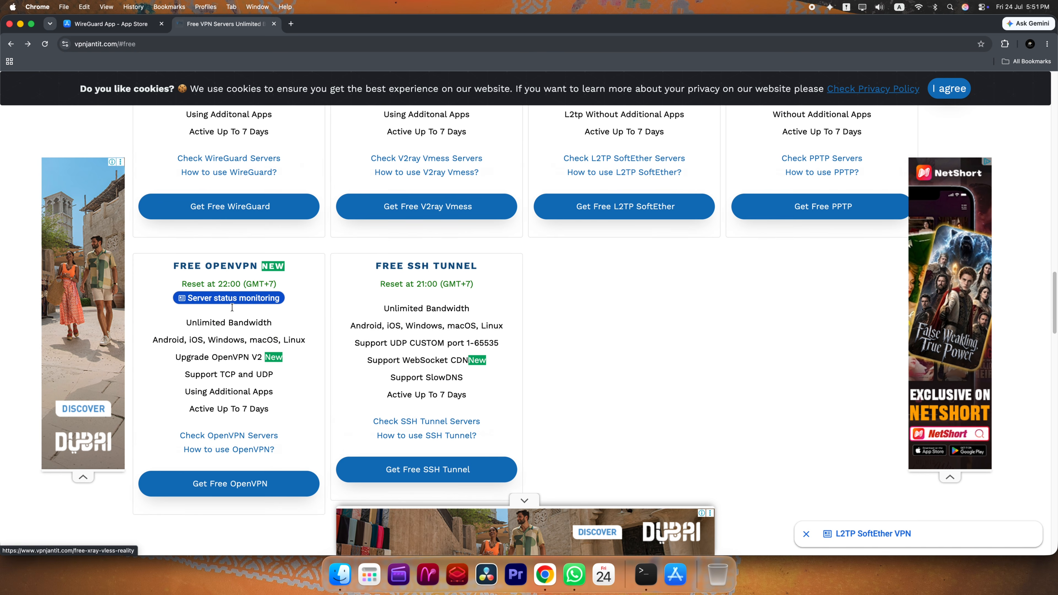
pyautogui.scroll(3, 357, 316)
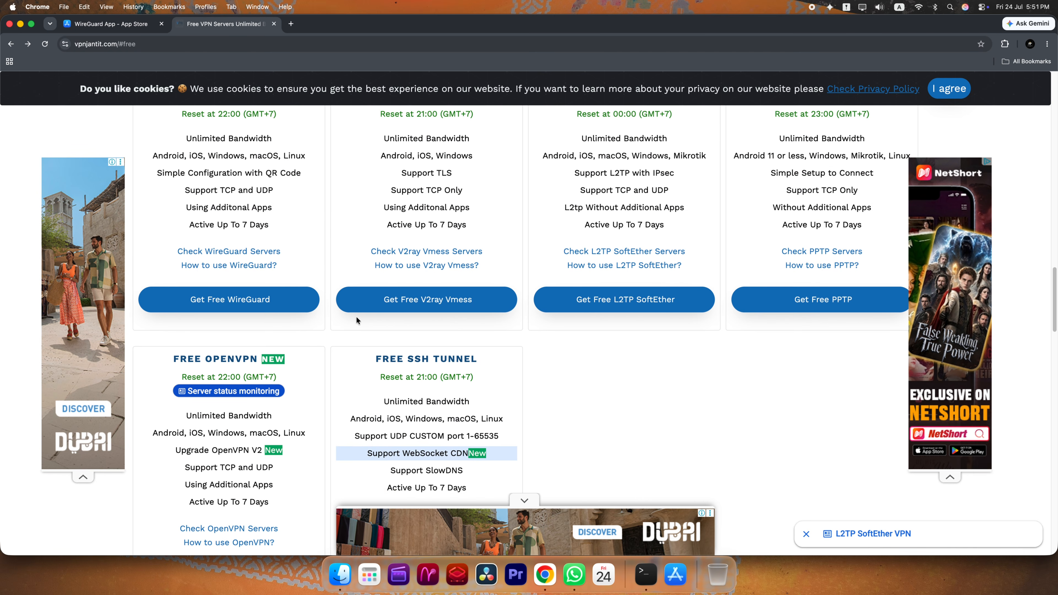
pyautogui.scroll(2, 357, 320)
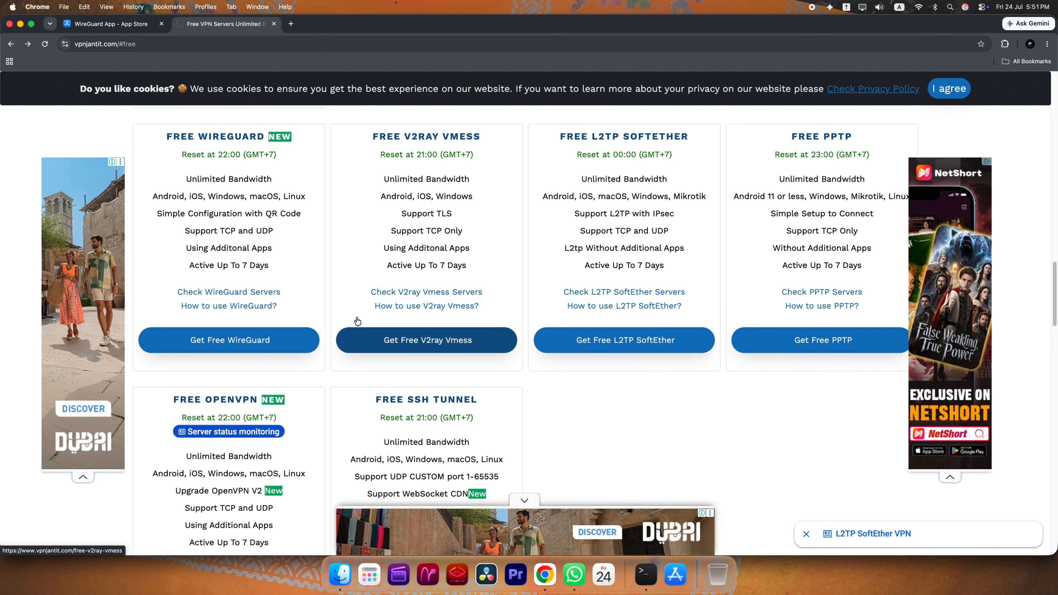
pyautogui.click(281, 342)
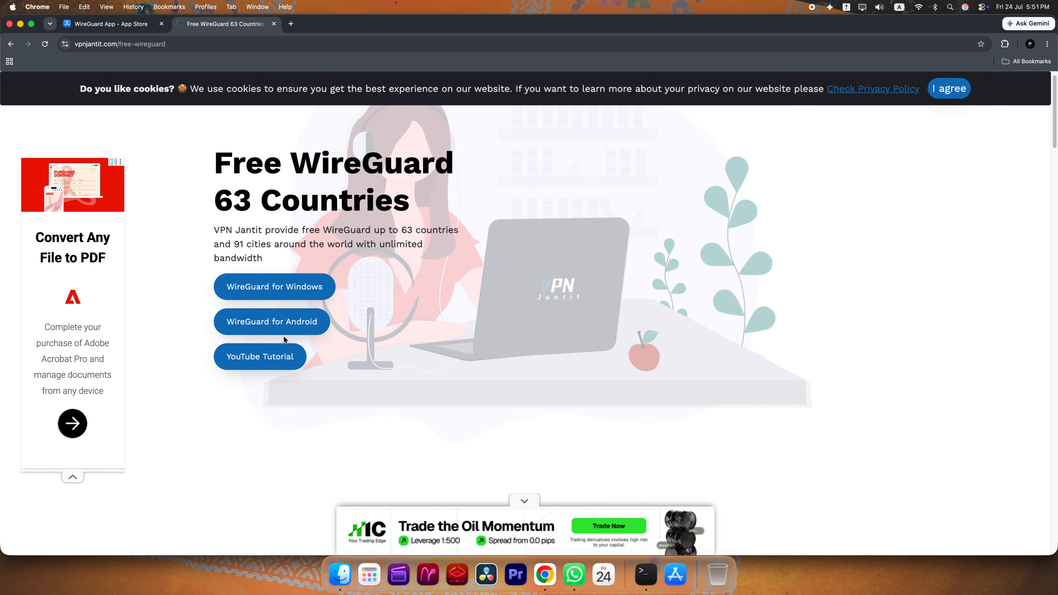
# Choose Japan from the Asian WireGuard servers and open the username creation page for the Free WireGuard Japan 2 server.
pyautogui.scroll(-10, 284, 336)
pyautogui.scroll(-5, 283, 338)
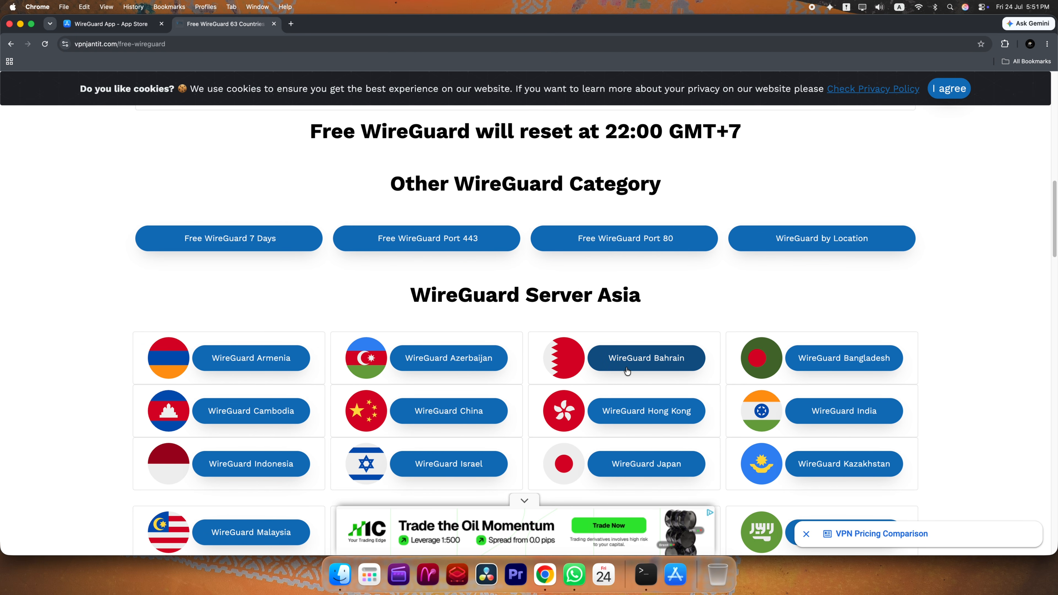
pyautogui.scroll(-3, 621, 373)
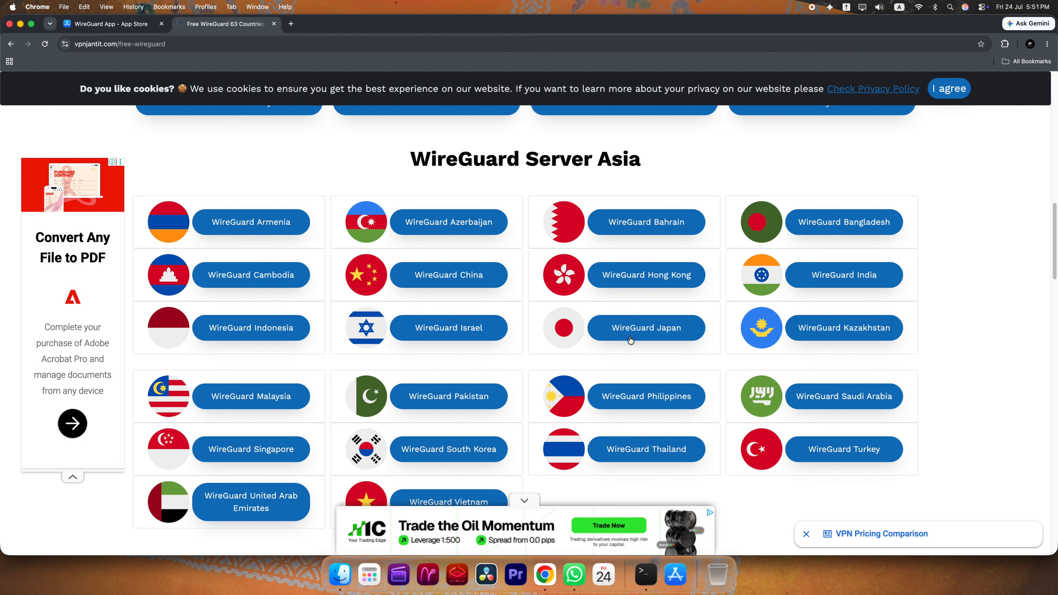
pyautogui.click(631, 329)
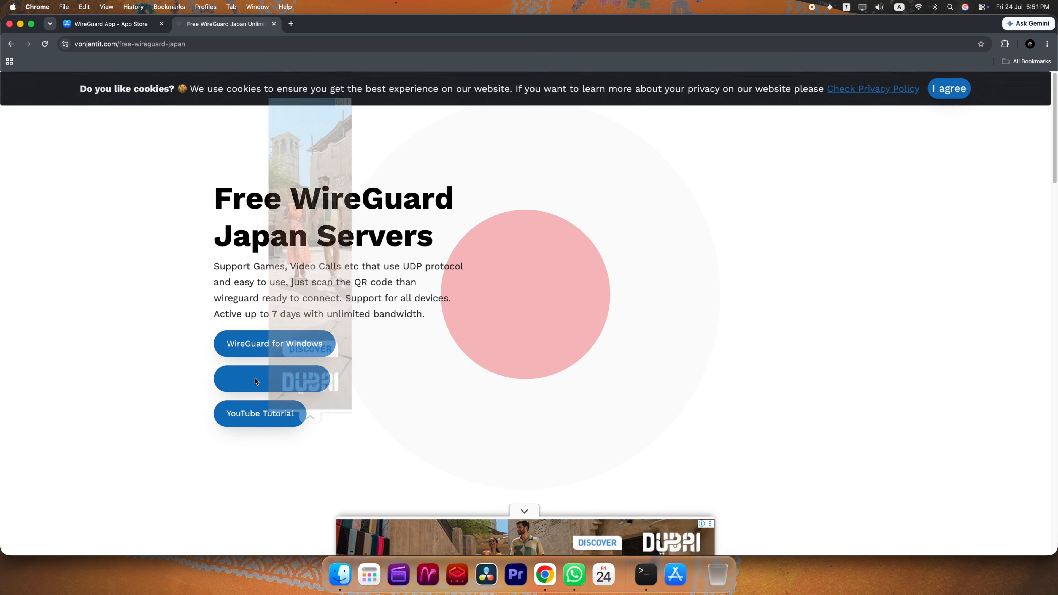
pyautogui.scroll(-10, 254, 377)
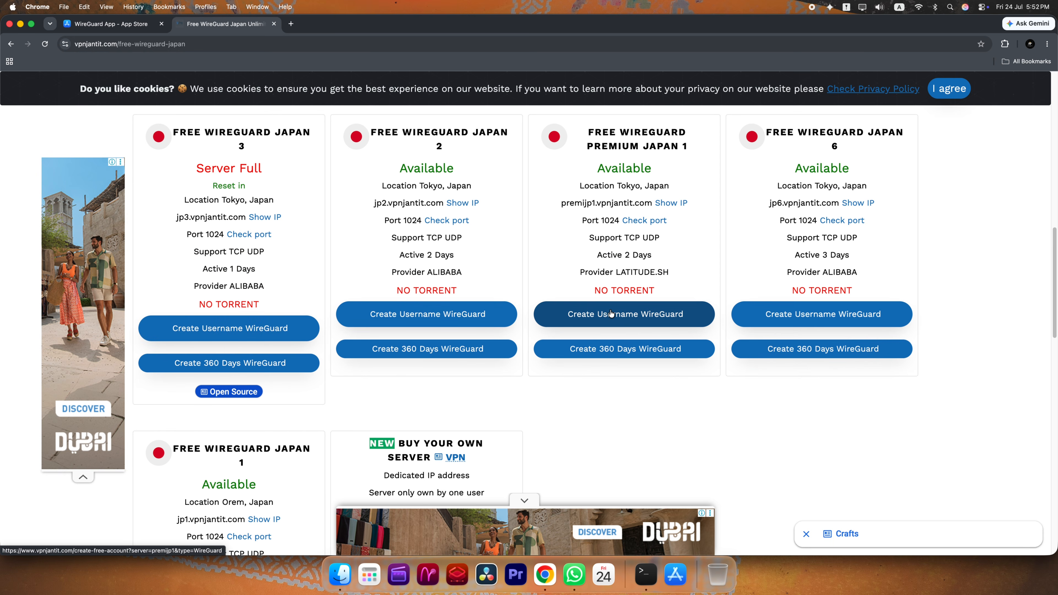
pyautogui.click(478, 317)
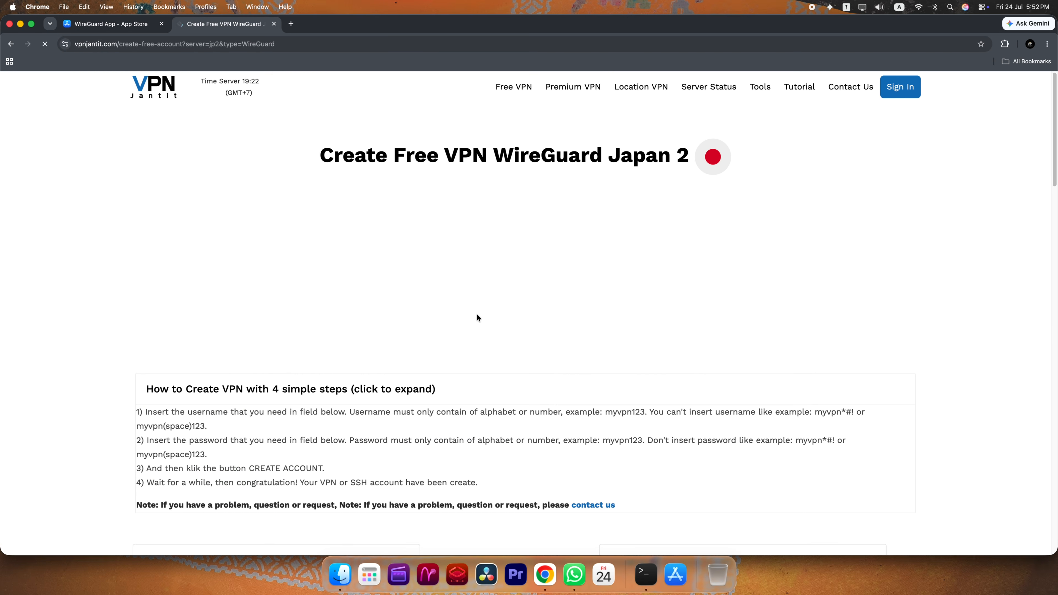
# Enter a username for Free WireGuard Japan 2, solve the human verification puzzle and submit the WireGuard account creation.
pyautogui.scroll(-7, 476, 314)
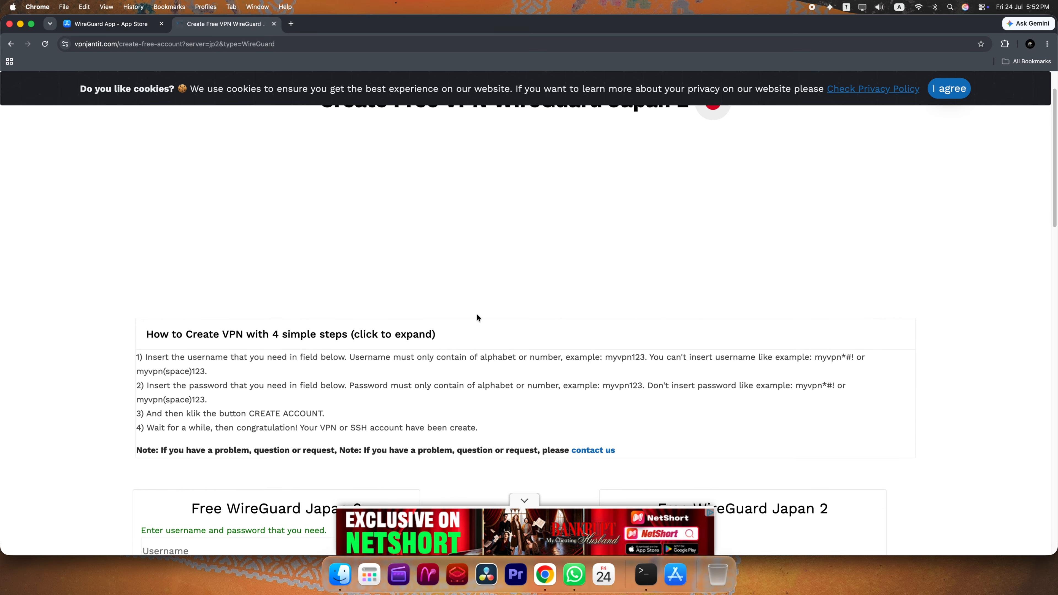
pyautogui.click(279, 300)
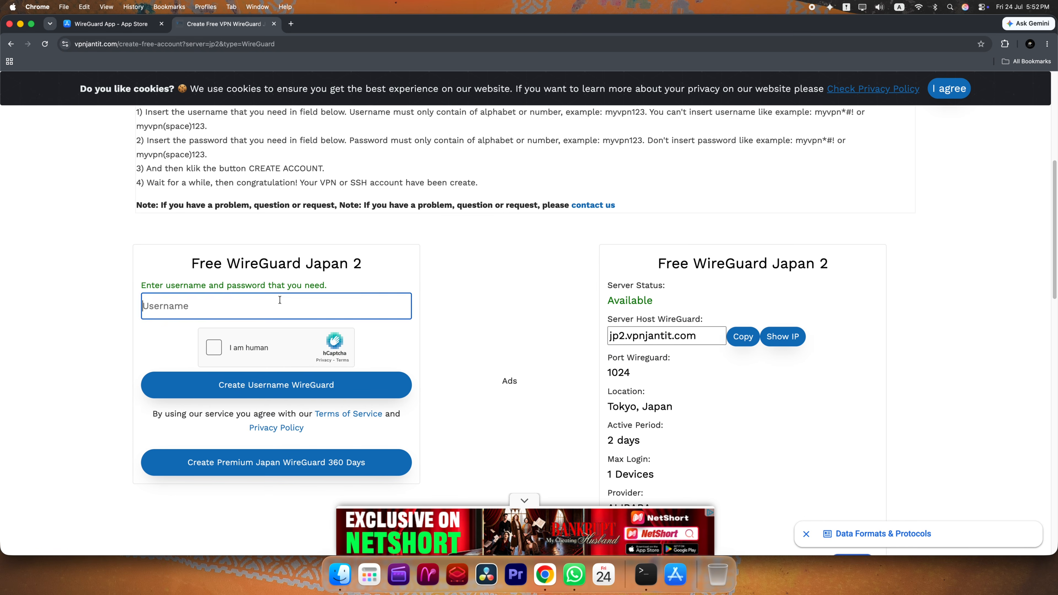
pyautogui.write('nishant')
pyautogui.click(214, 347)
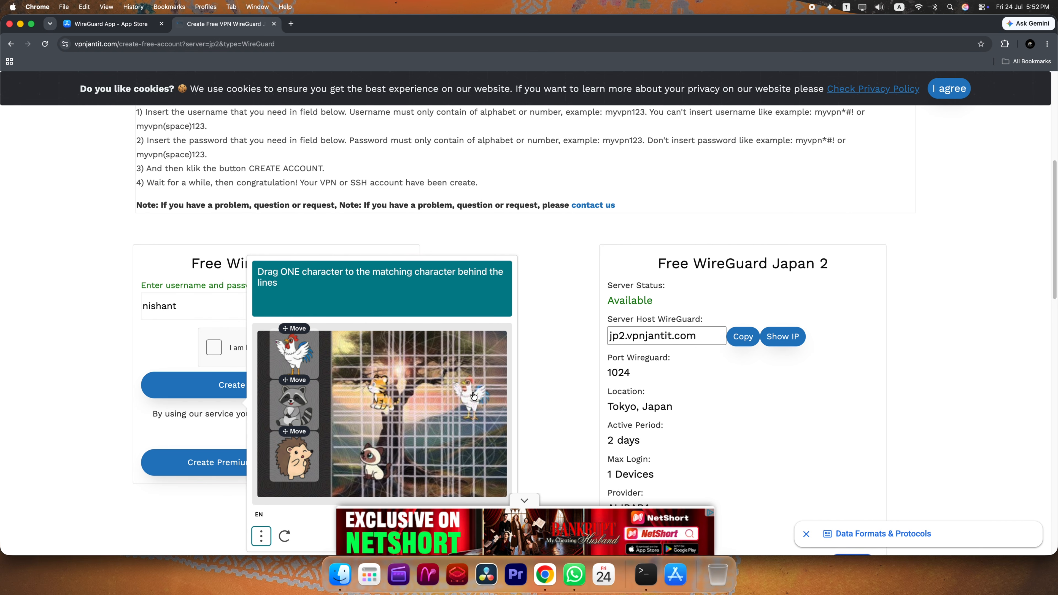
pyautogui.moveTo(310, 356); pyautogui.dragTo(478, 395)
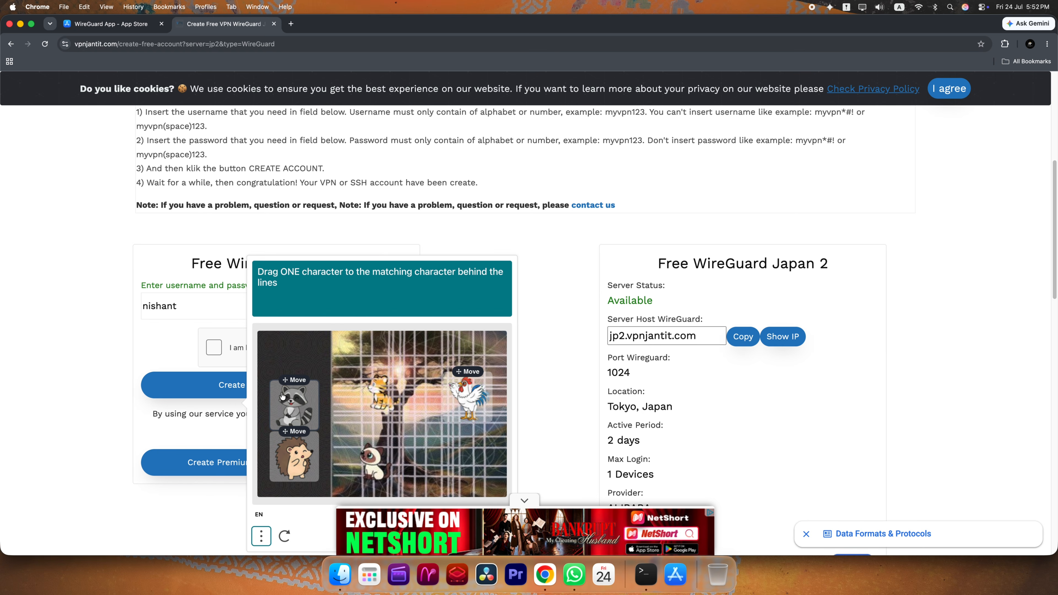
pyautogui.scroll(-3, 435, 466)
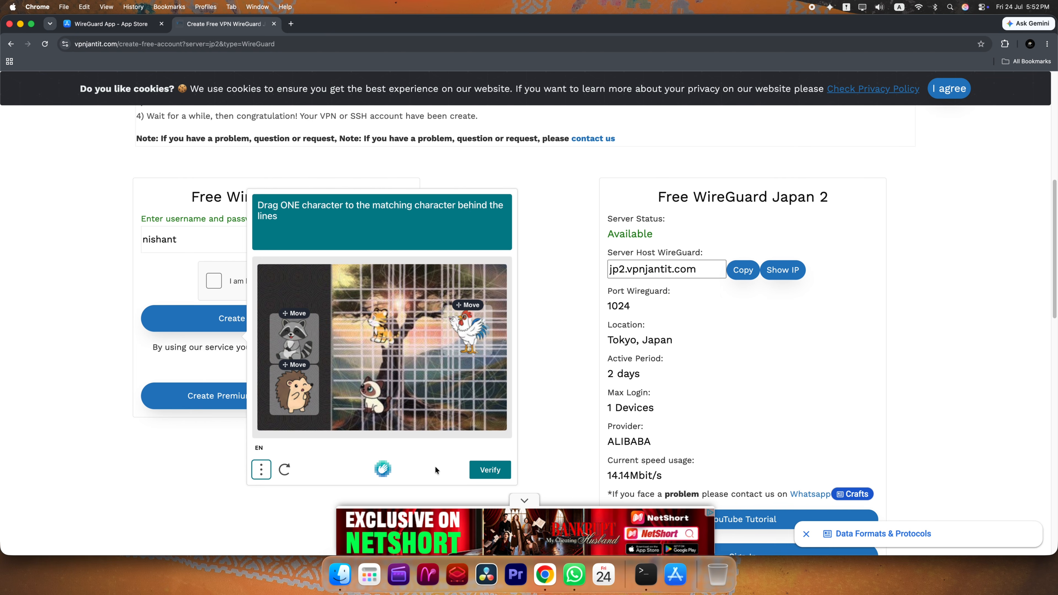
pyautogui.click(505, 476)
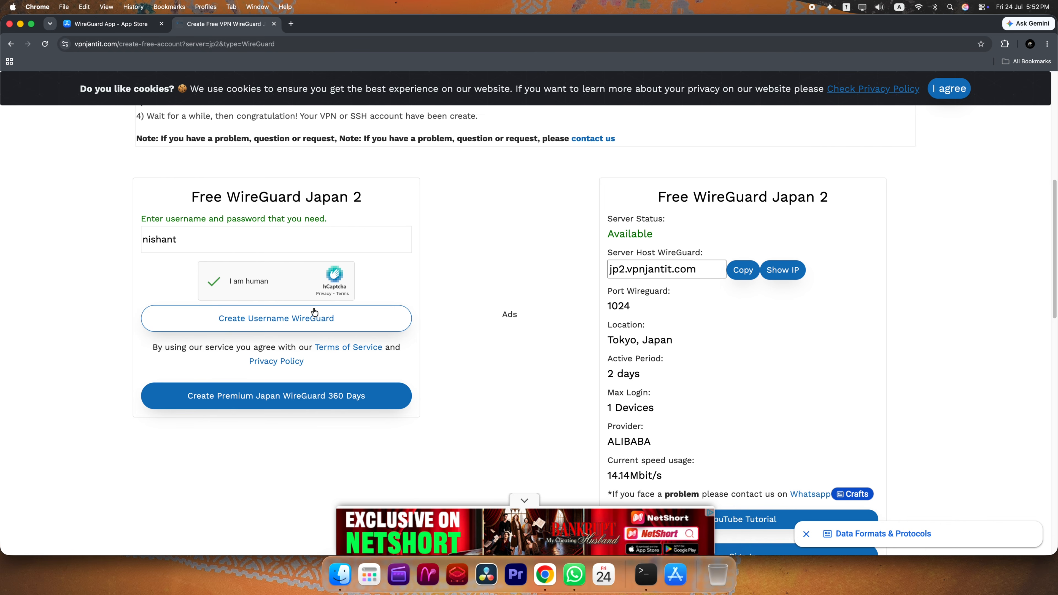
pyautogui.click(314, 312)
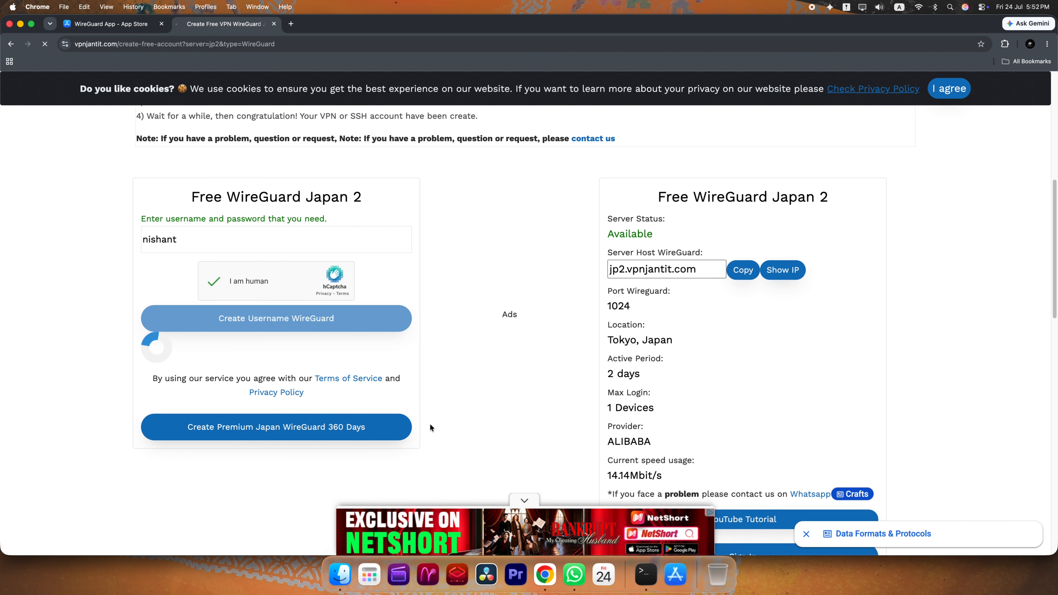
# Search the Mac's applications for "wireGuard" and launch the WireGuard app.
pyautogui.click(369, 583)
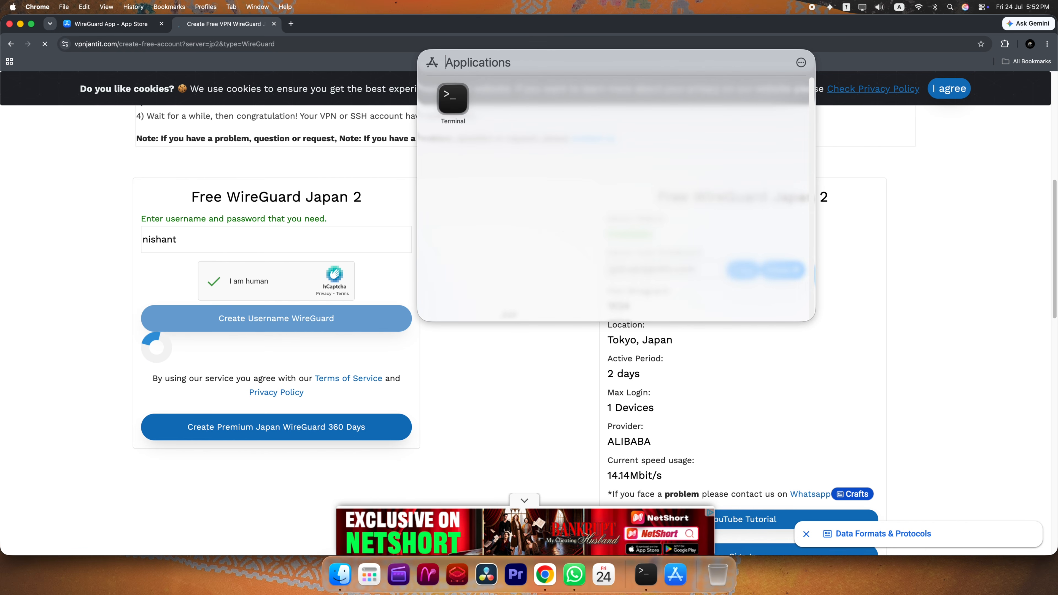
pyautogui.write('wireGuard')
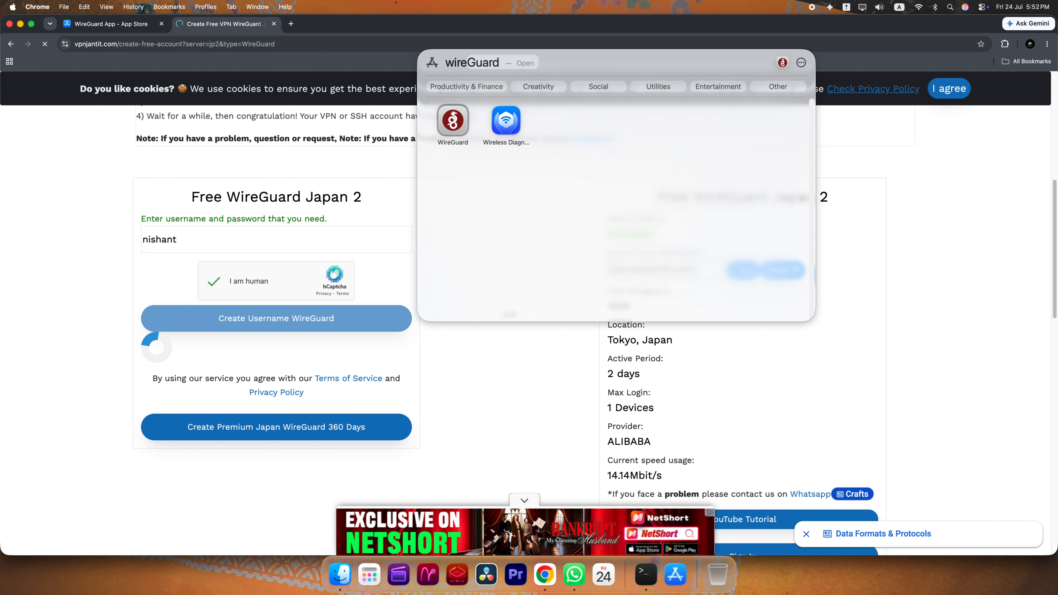
pyautogui.click(450, 114)
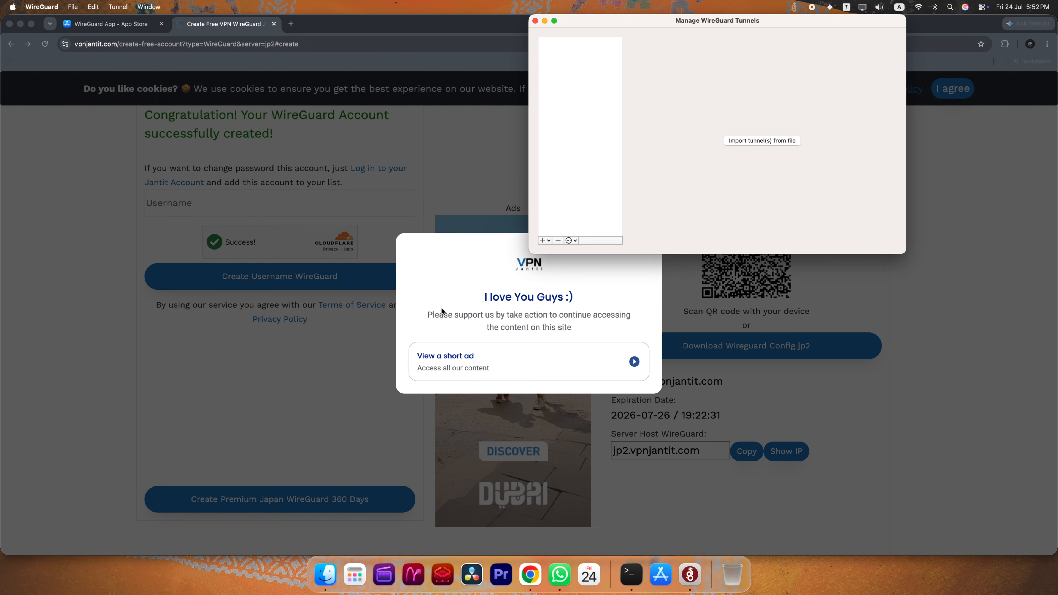
# Switch back to Chrome, view the short ad to unlock the page, and download the WireGuard config for jp2.
pyautogui.click(419, 274)
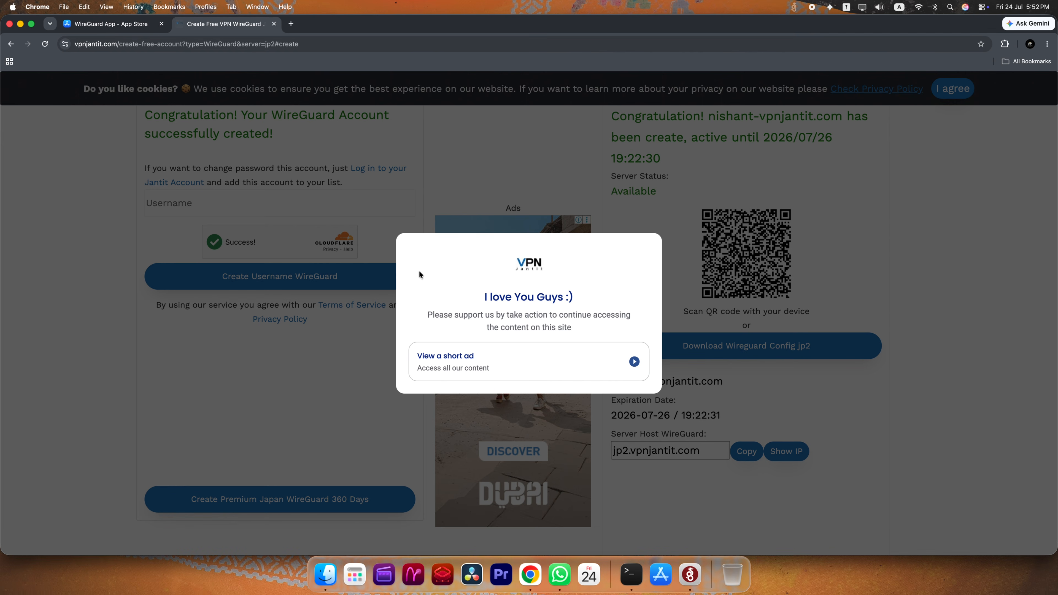
pyautogui.click(586, 344)
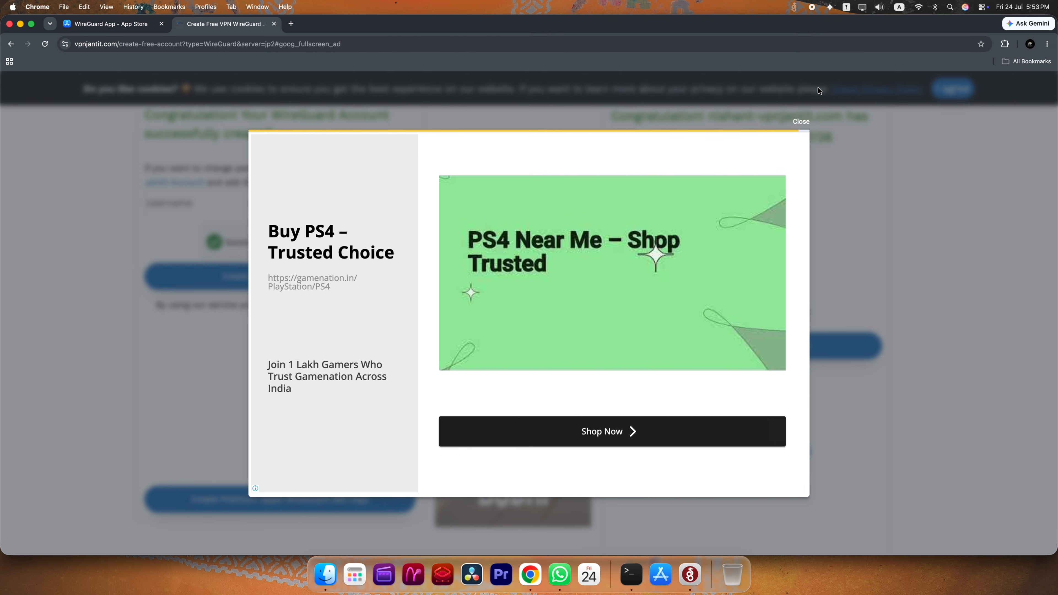
pyautogui.click(804, 121)
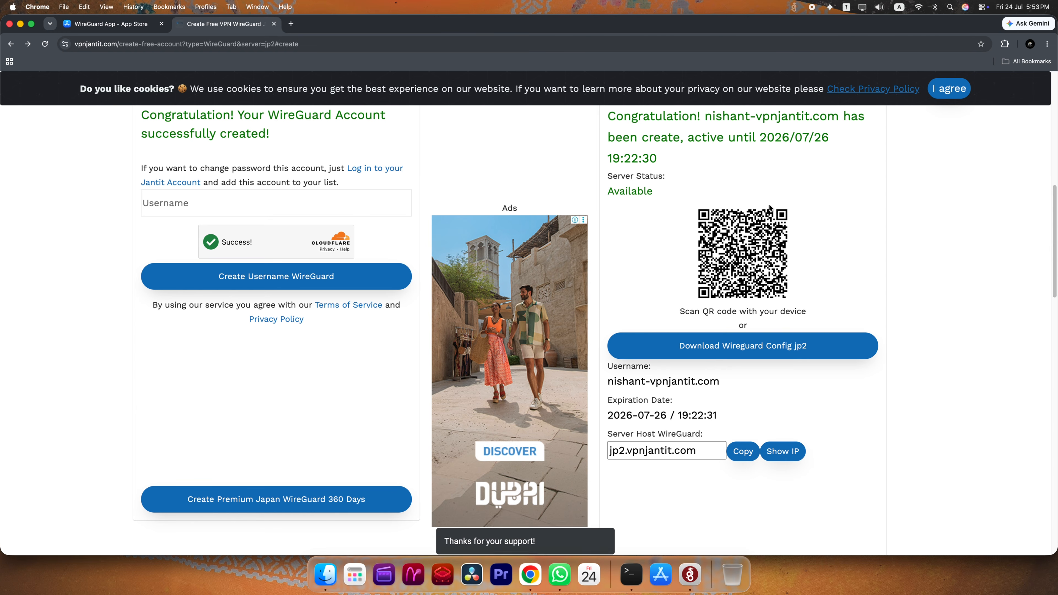
pyautogui.click(693, 356)
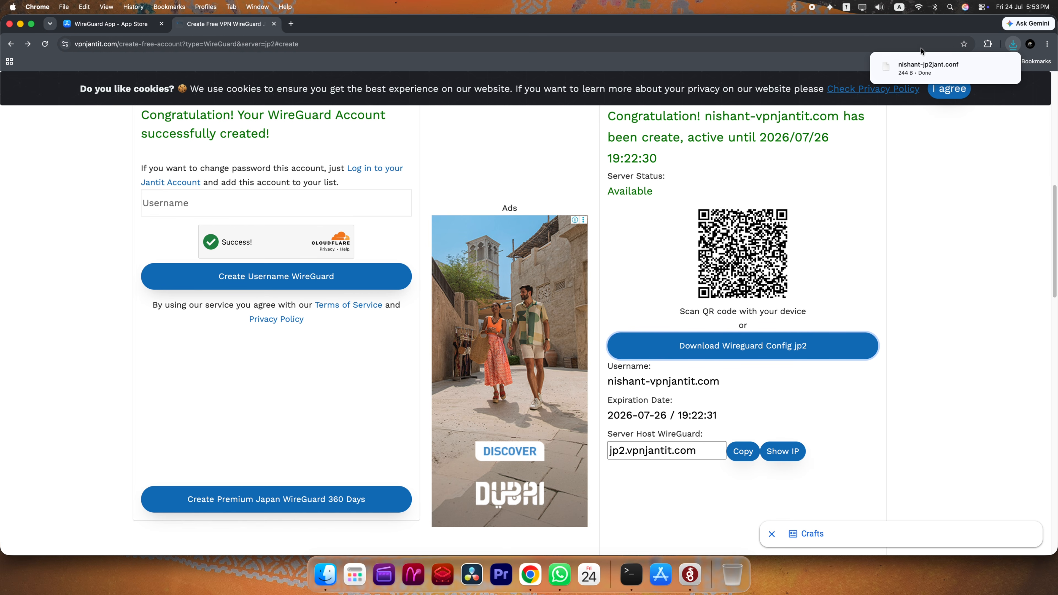
pyautogui.moveTo(920, 63)
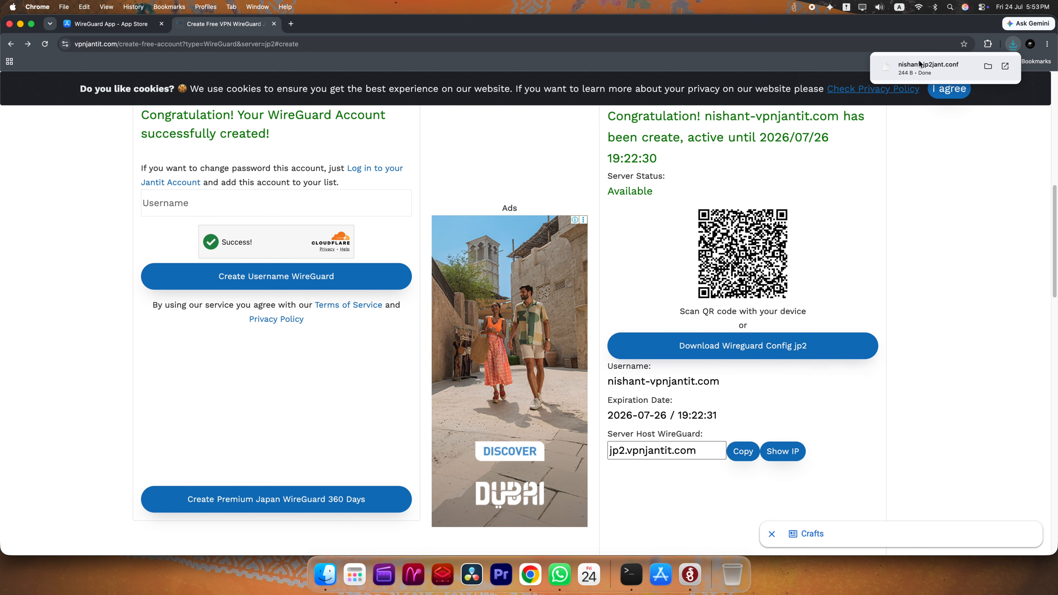
# Switch to WireGuard, import the jp2 .conf tunnel file from the Downloads folder and allow it to add VPN configurations.
pyautogui.click(690, 577)
pyautogui.click(751, 141)
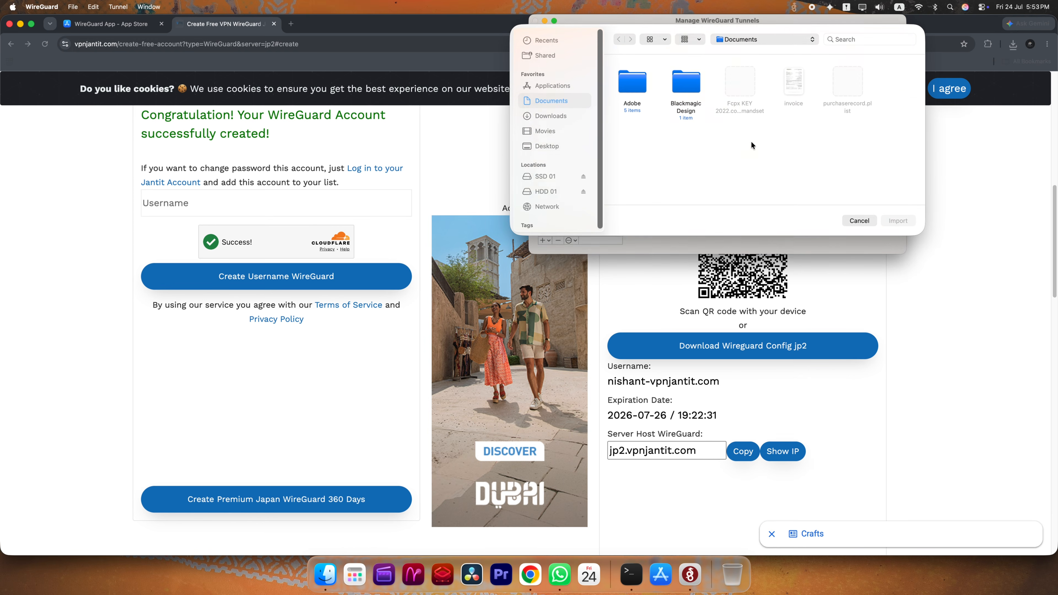
pyautogui.click(557, 123)
pyautogui.click(643, 125)
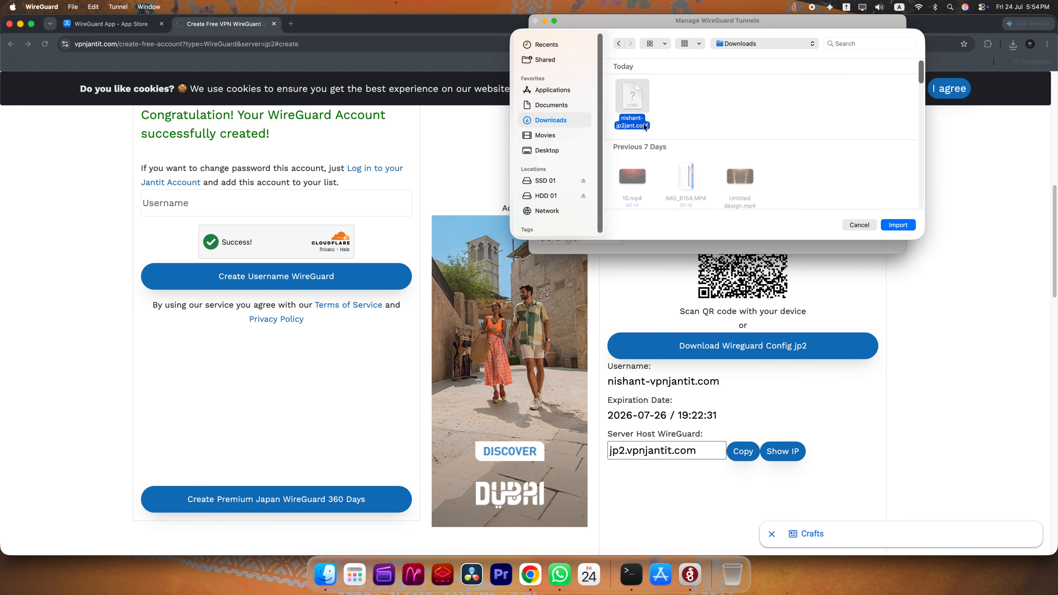
pyautogui.click(888, 227)
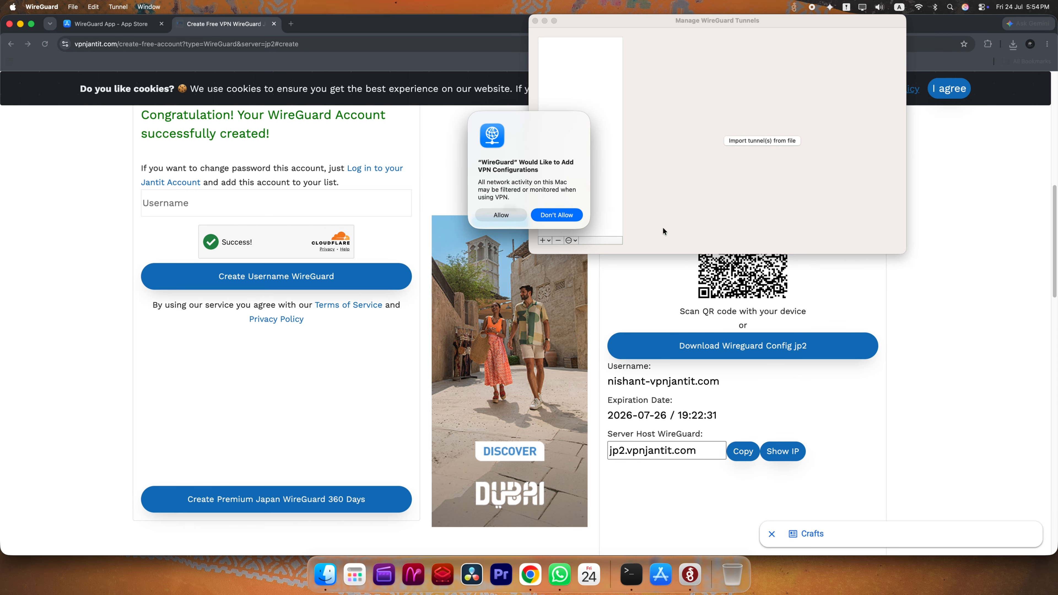
pyautogui.click(513, 212)
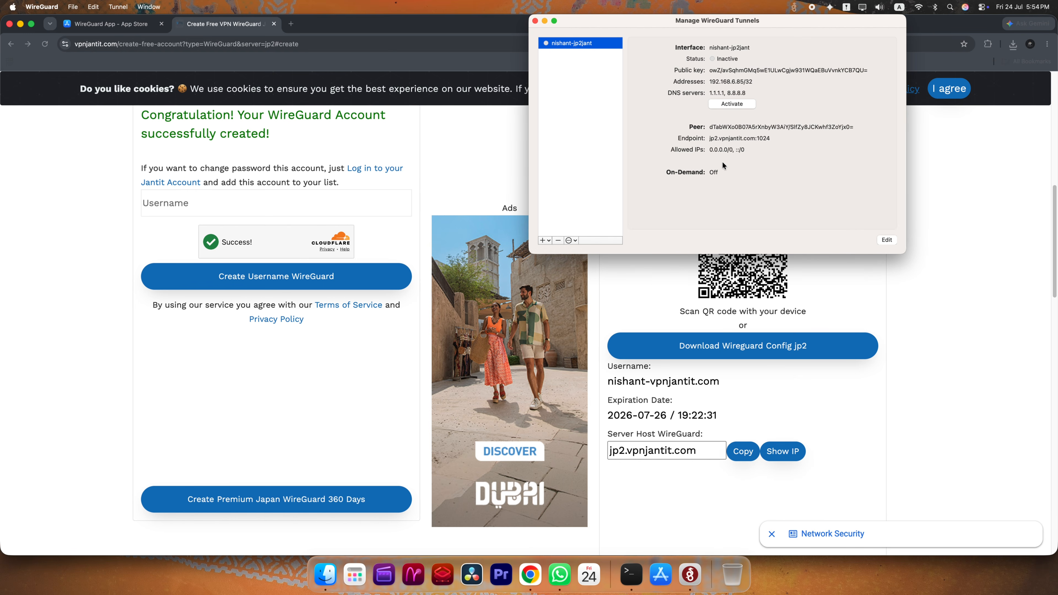
# Activate the imported jp2 tunnel in WireGuard and return to Chrome.
pyautogui.click(732, 103)
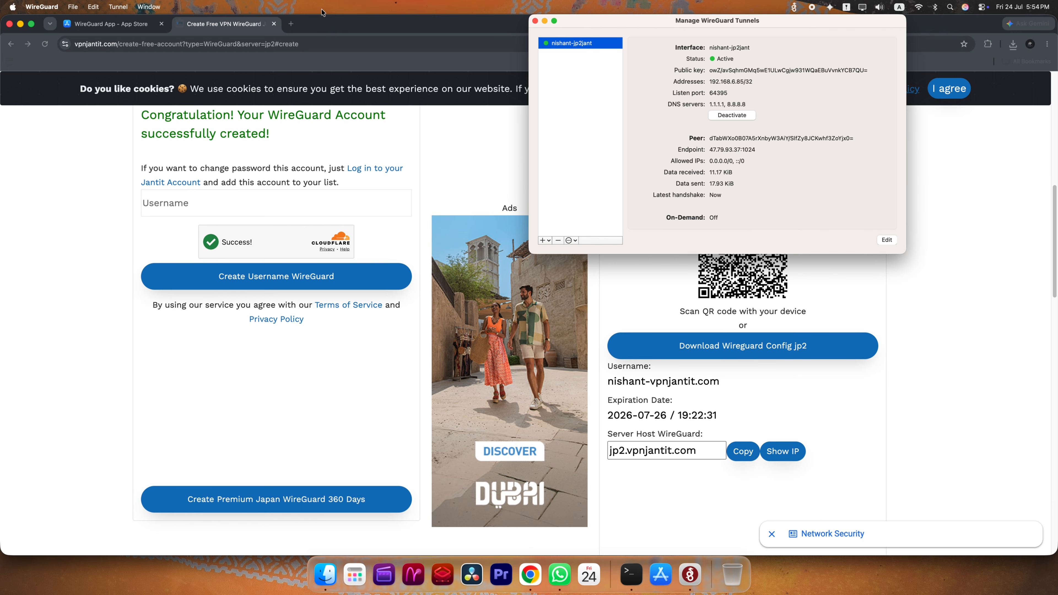
pyautogui.click(313, 24)
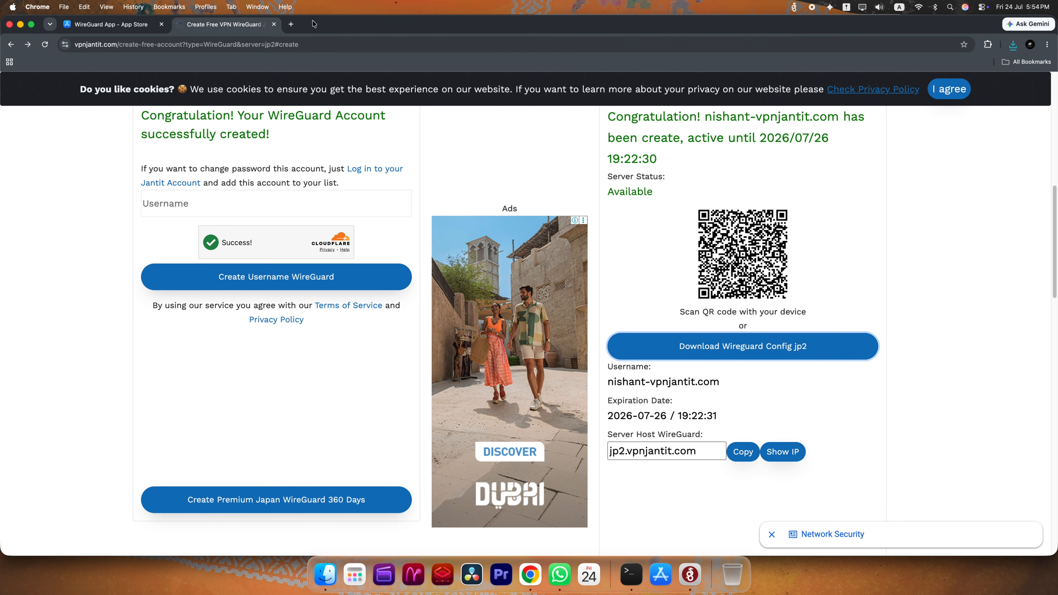
# Search for "whatismyipaddress" in a new tab, open WhatIsMyIP.com to check the public IP address and location, and close that tab.
pyautogui.click(291, 24)
pyautogui.write('w')
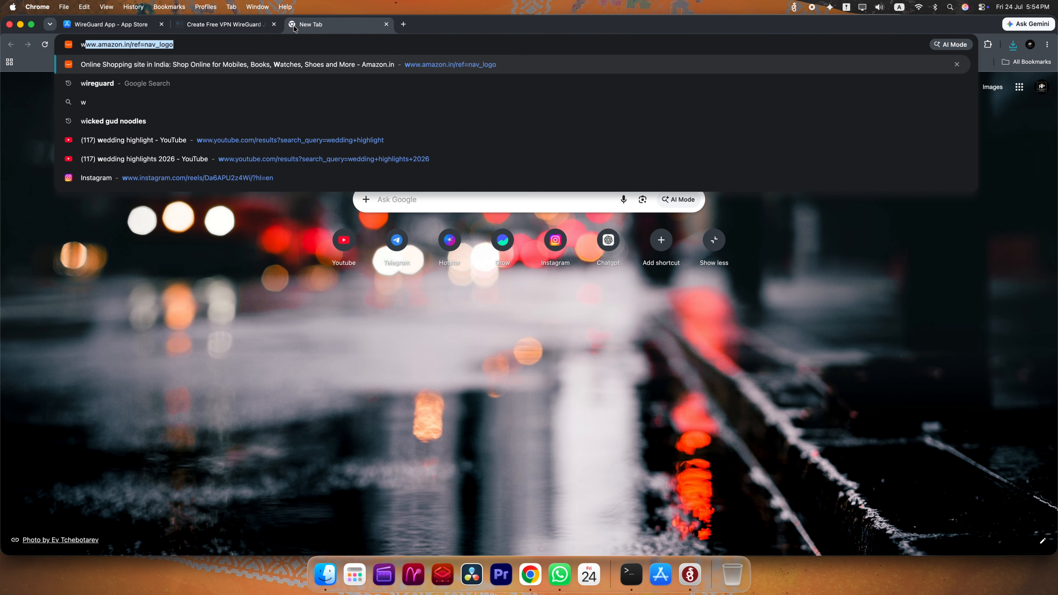
pyautogui.write('hatismyi')
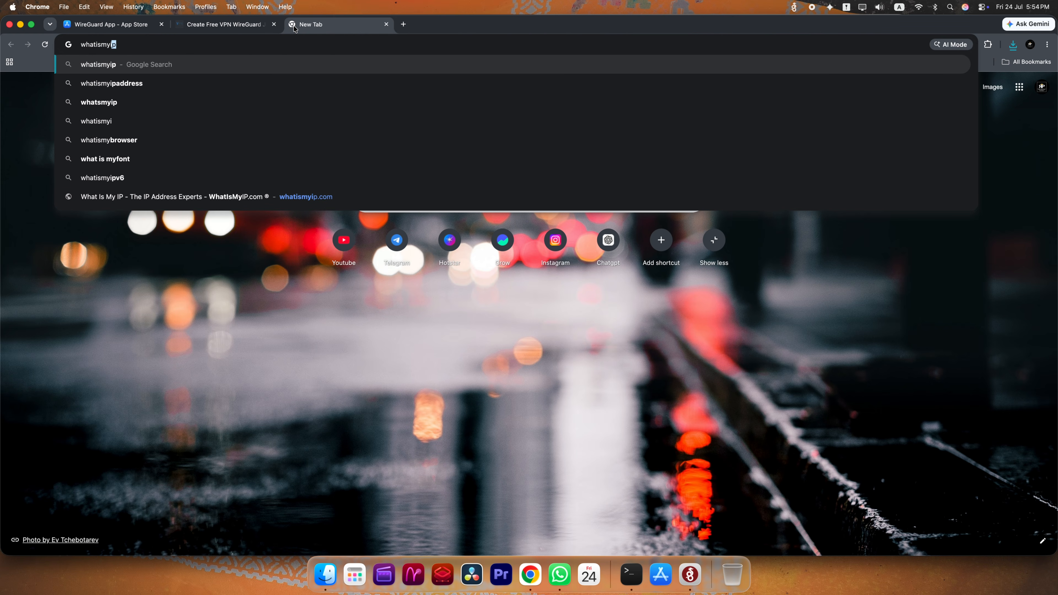
pyautogui.write('paddress')
pyautogui.press('Return')
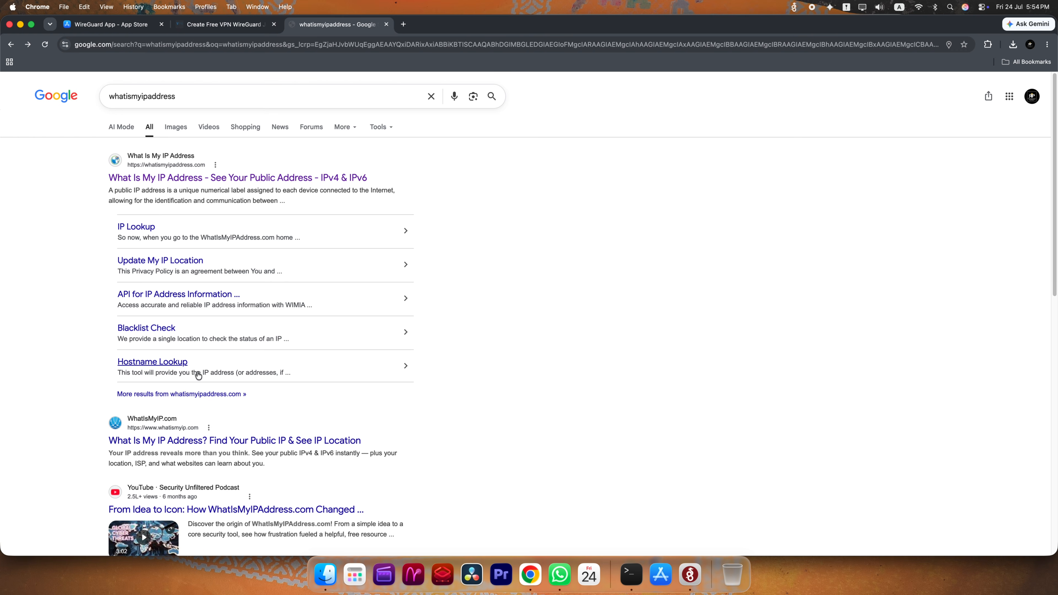
pyautogui.click(176, 440)
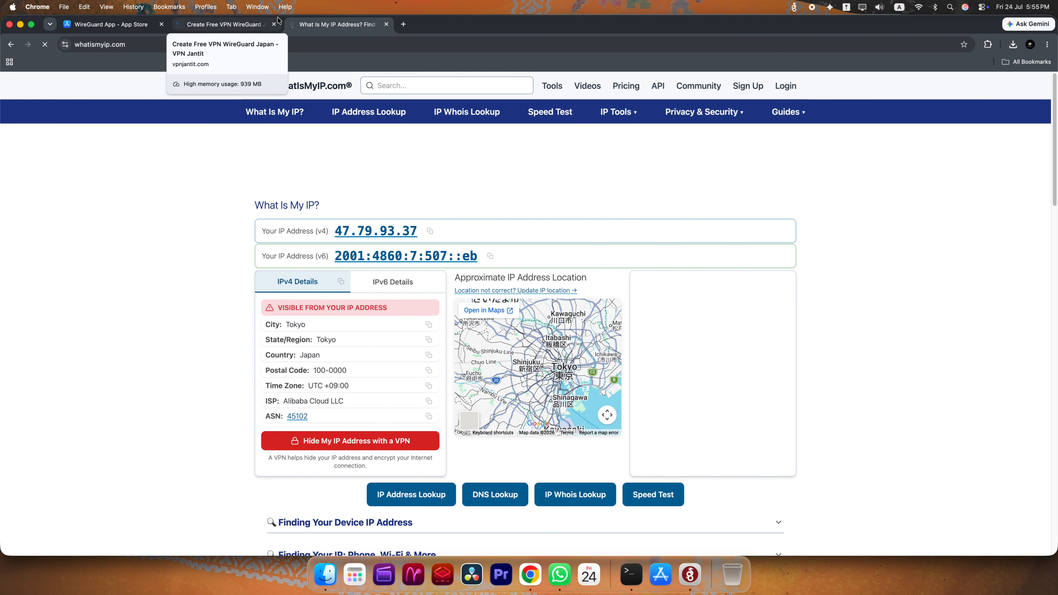
pyautogui.click(385, 25)
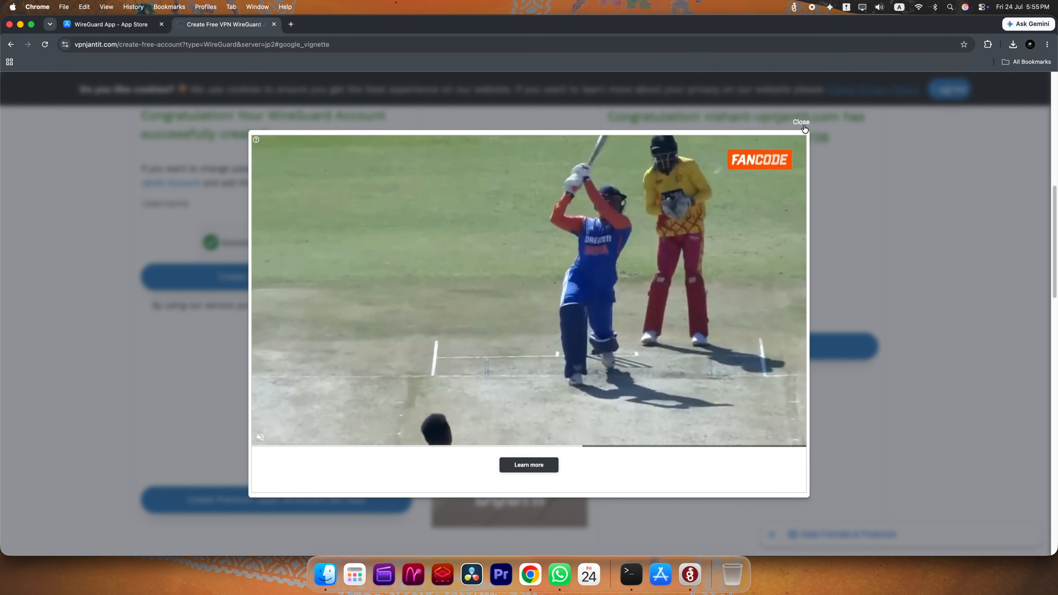
# Dismiss the ad, return to VPN Jantit's free WireGuard server list and look through the Asian and European countries.
pyautogui.click(801, 125)
pyautogui.scroll(-1, 704, 235)
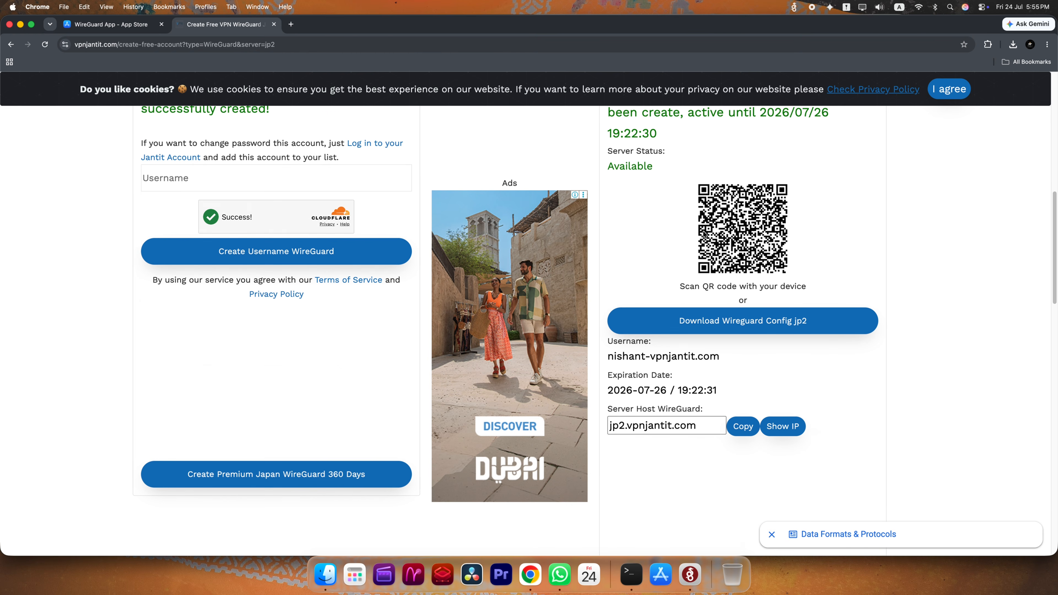
pyautogui.scroll(10, 641, 195)
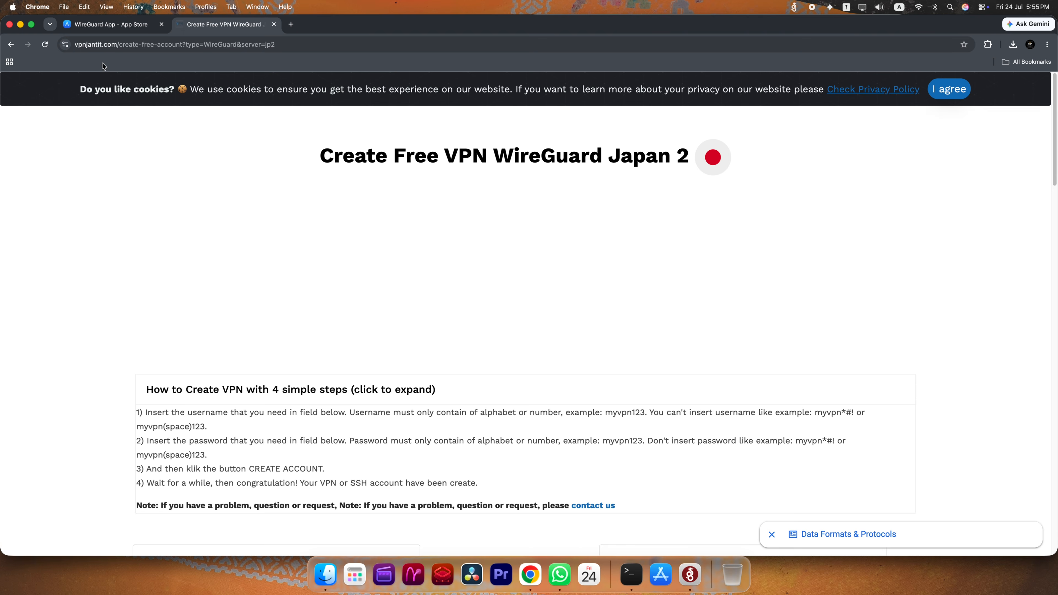
pyautogui.click(11, 44)
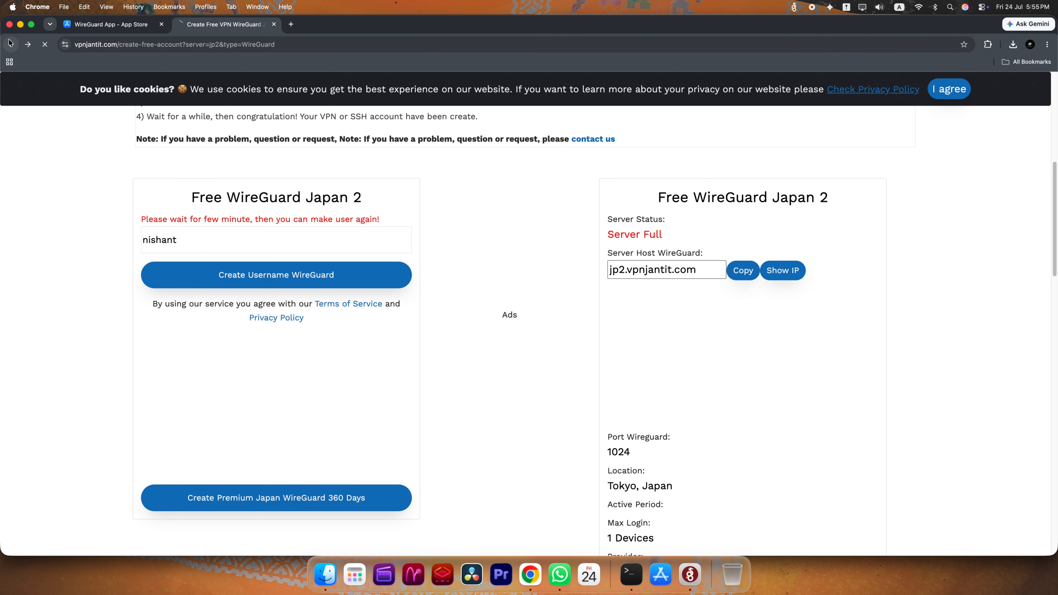
pyautogui.click(11, 44)
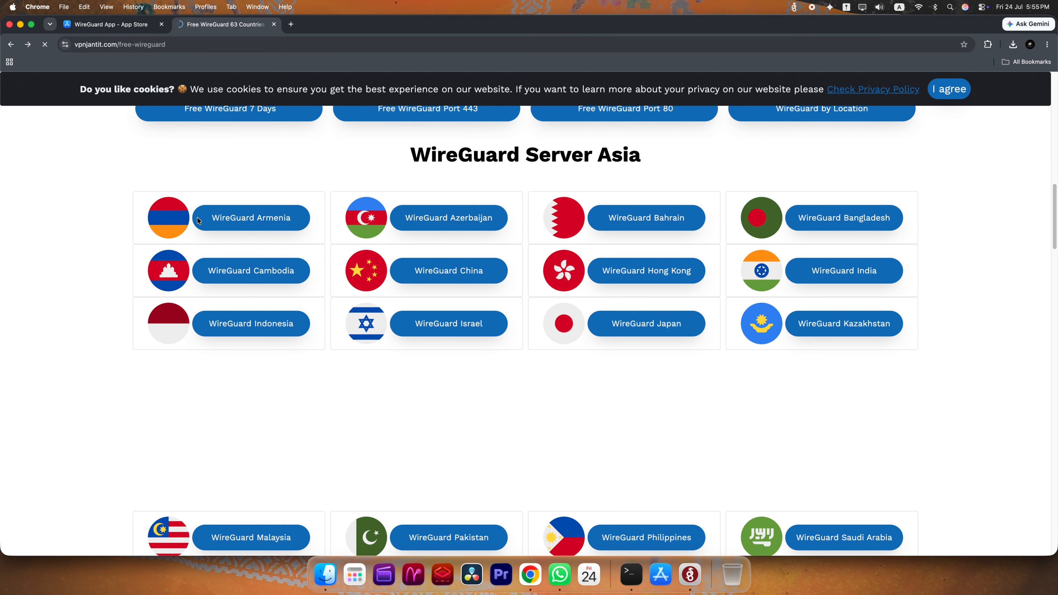
pyautogui.scroll(-10, 197, 218)
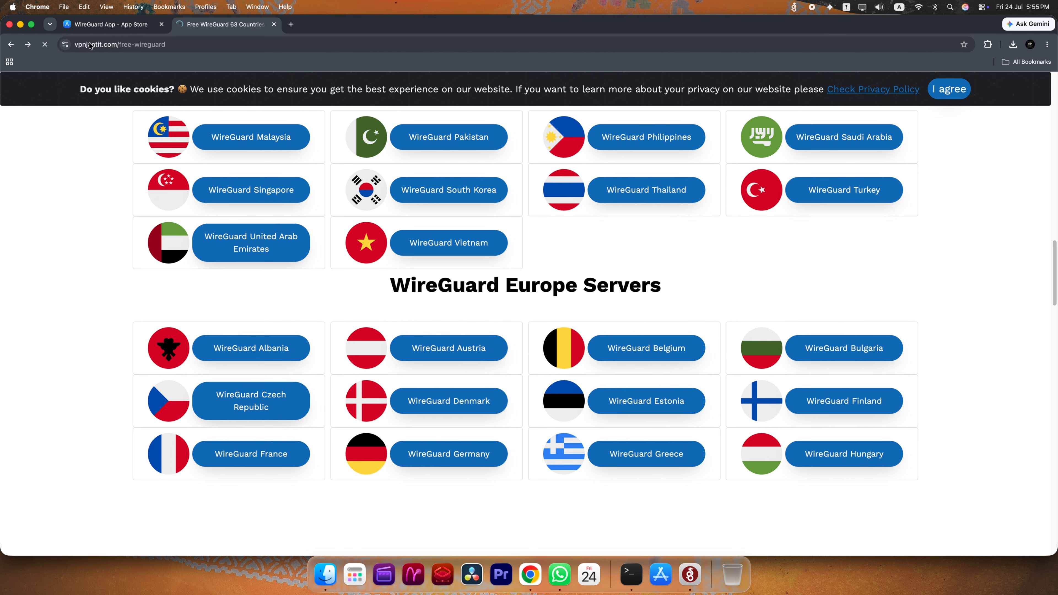
pyautogui.click(84, 24)
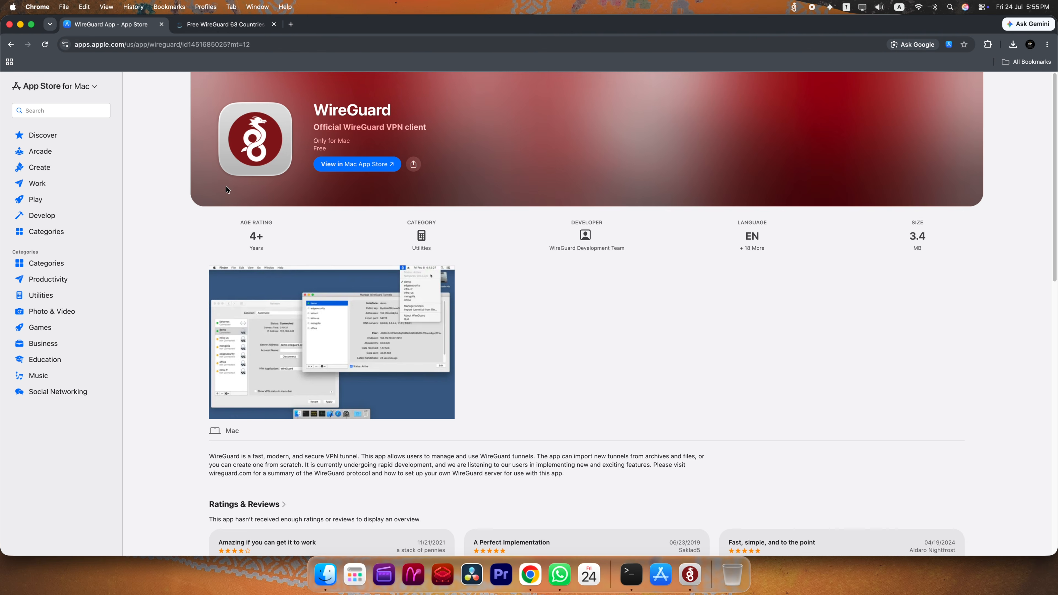
pyautogui.click(228, 24)
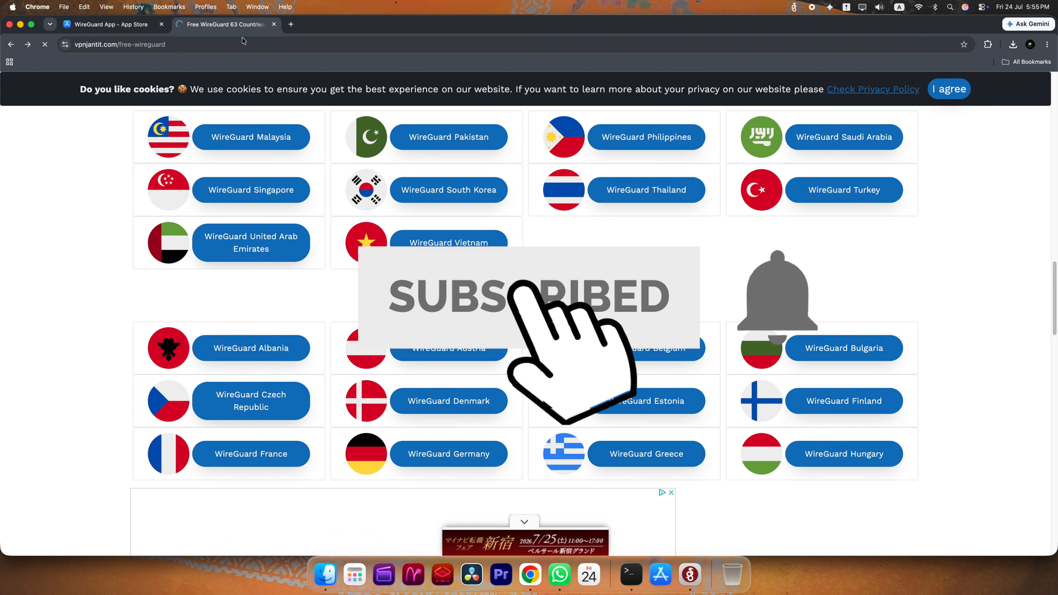